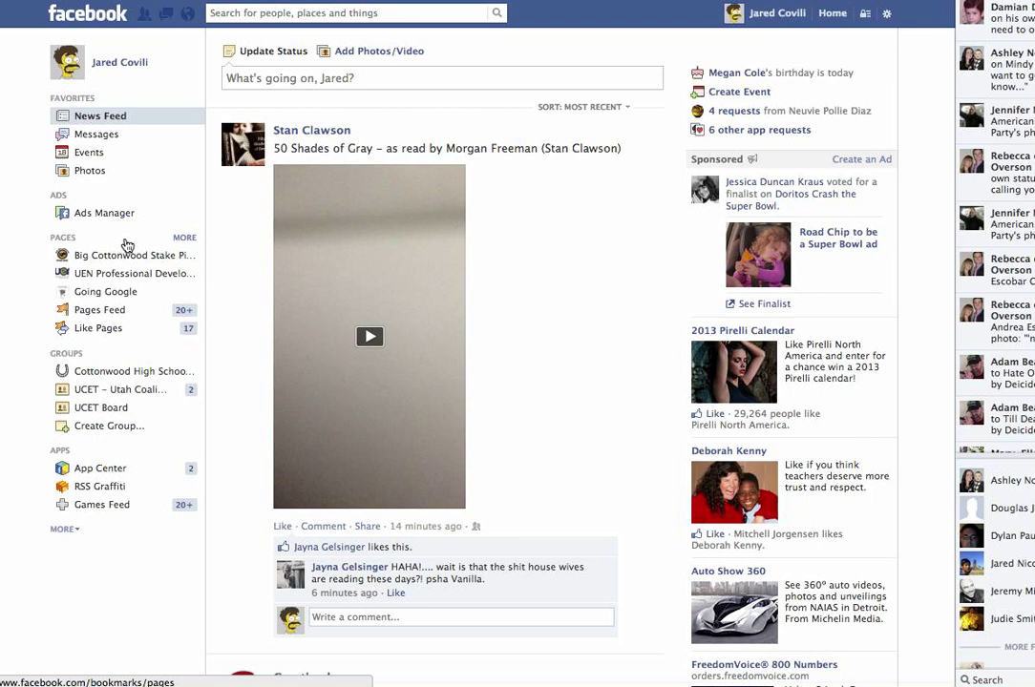
Step: Show the list of managed Pages from the sidebar's Pages section
{"action": "left_click", "coordinate": [183, 239]}
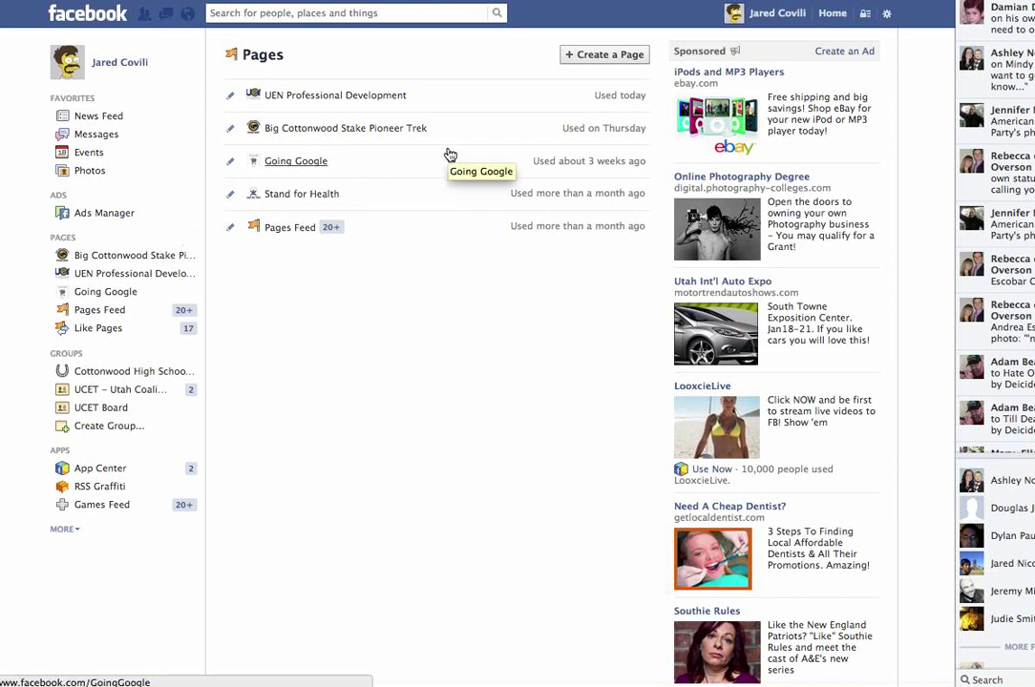
Step: Begin a new Page of the Artist, Band or Public Figure type
{"action": "left_click", "coordinate": [577, 60]}
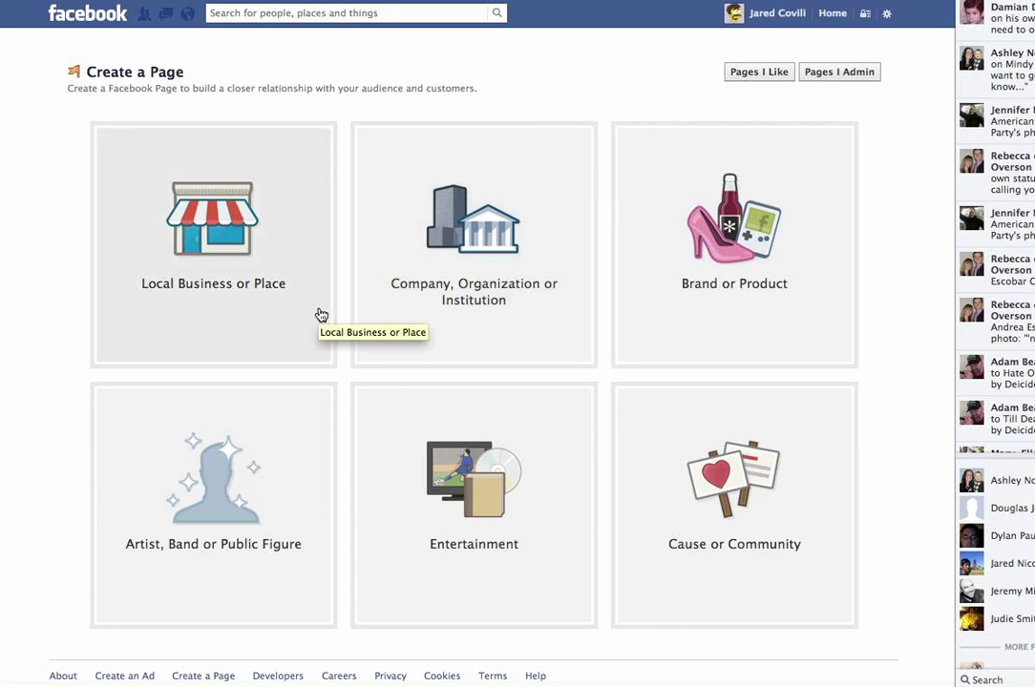
{"action": "left_click", "coordinate": [235, 494]}
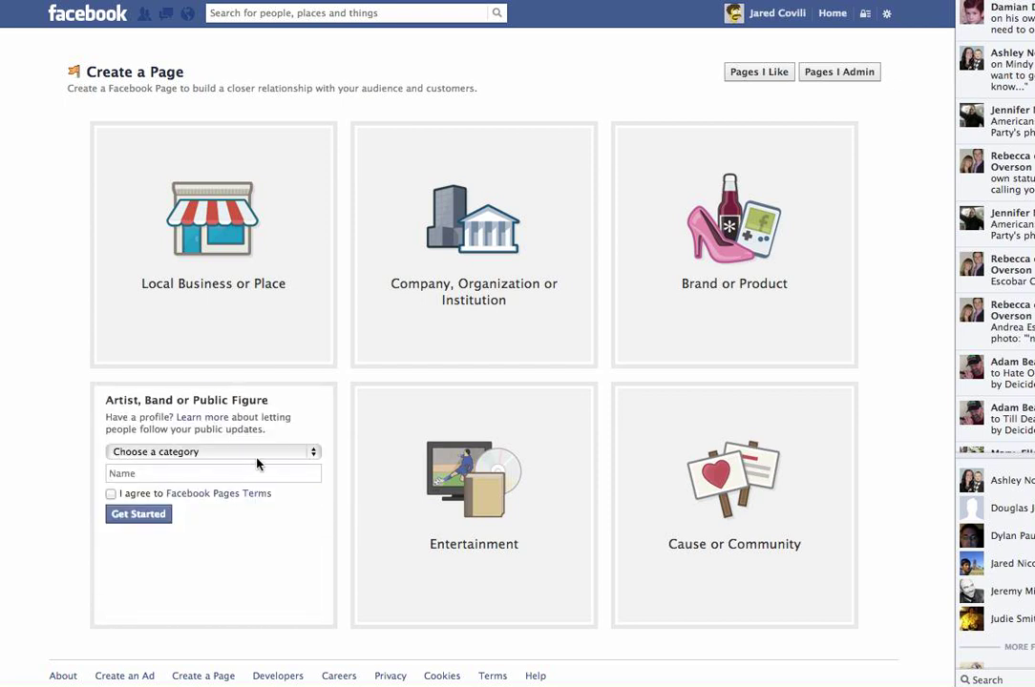
Step: Create a Teacher-category Page named with the teacher's name, accepting the Facebook Pages terms
{"action": "left_click", "coordinate": [259, 453]}
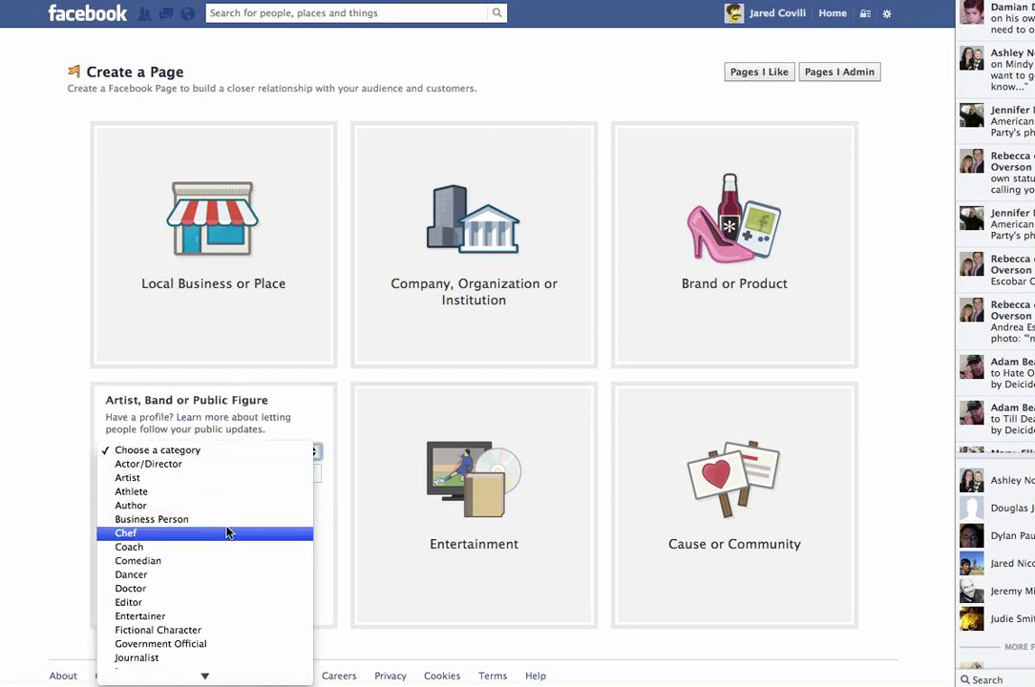
{"action": "scroll", "coordinate": [229, 573], "scroll_direction": "down", "scroll_amount": 3}
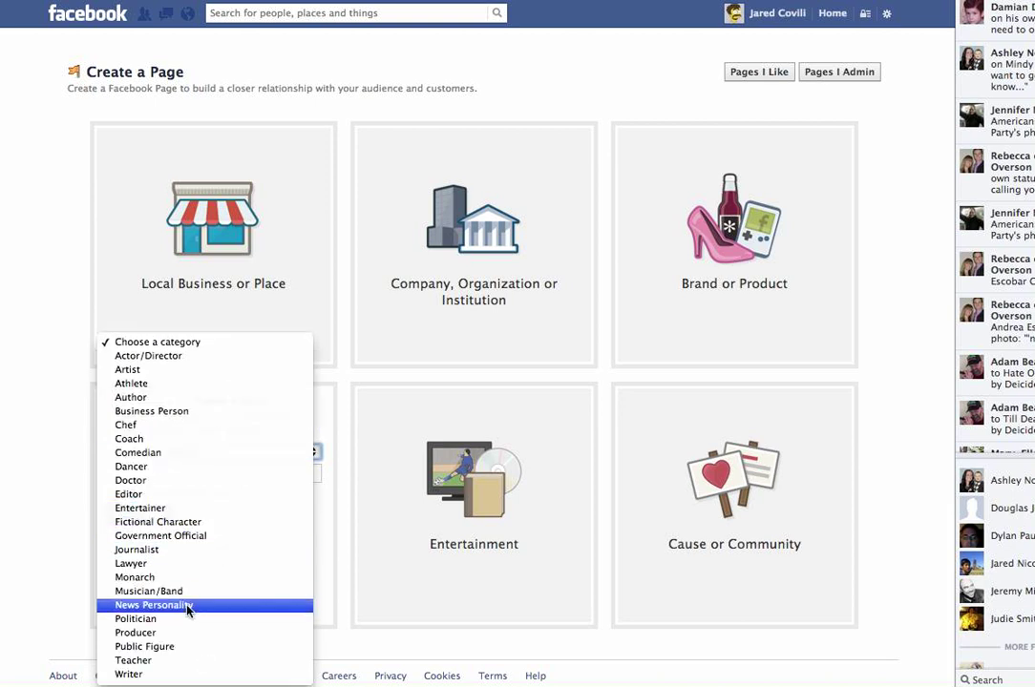
{"action": "left_click", "coordinate": [159, 661]}
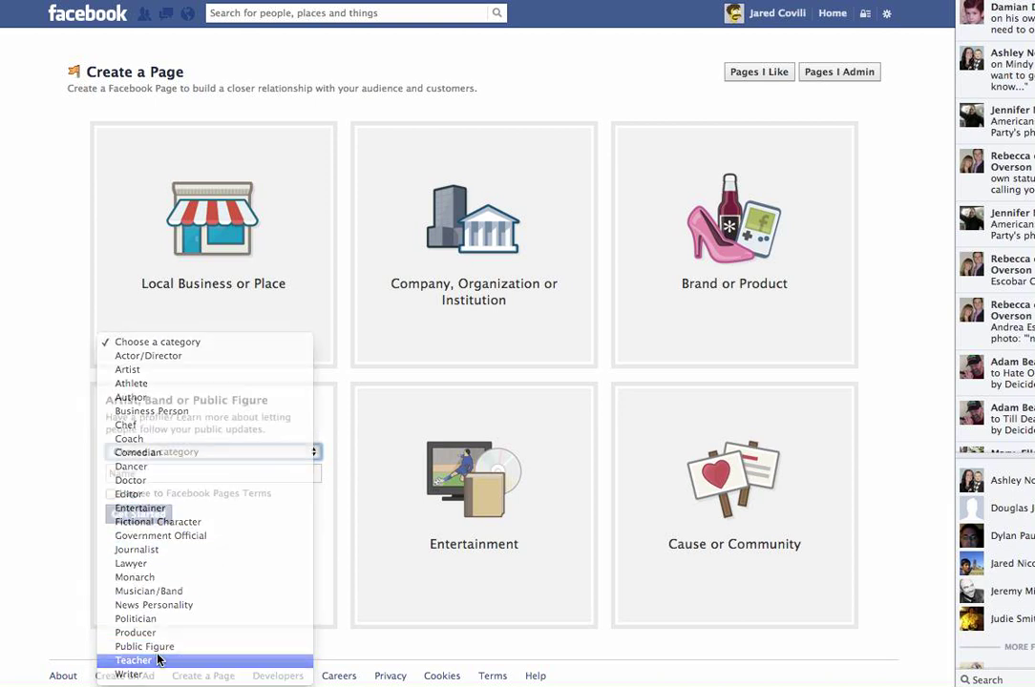
{"action": "left_click", "coordinate": [221, 474]}
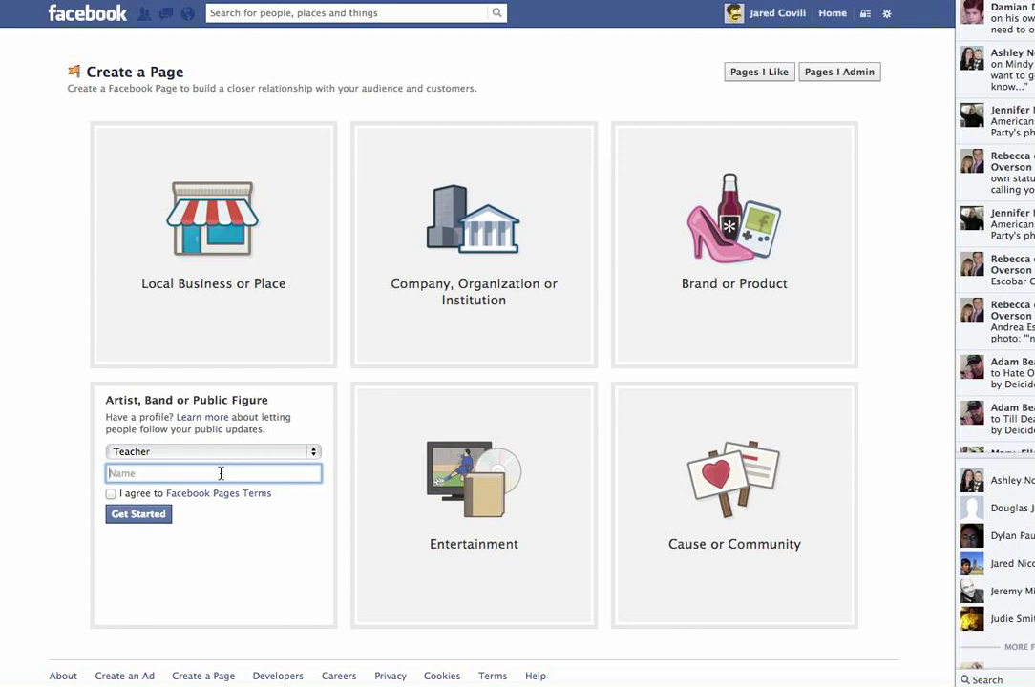
{"action": "type", "text": "Mr Covili"}
{"action": "left_click", "coordinate": [114, 494]}
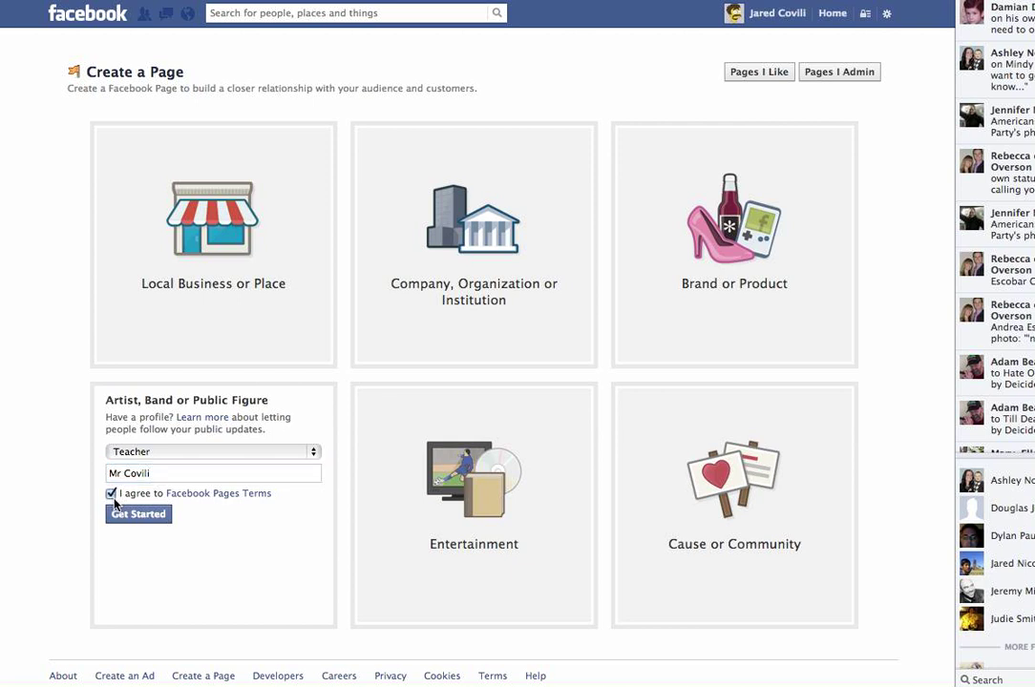
{"action": "left_click", "coordinate": [123, 515]}
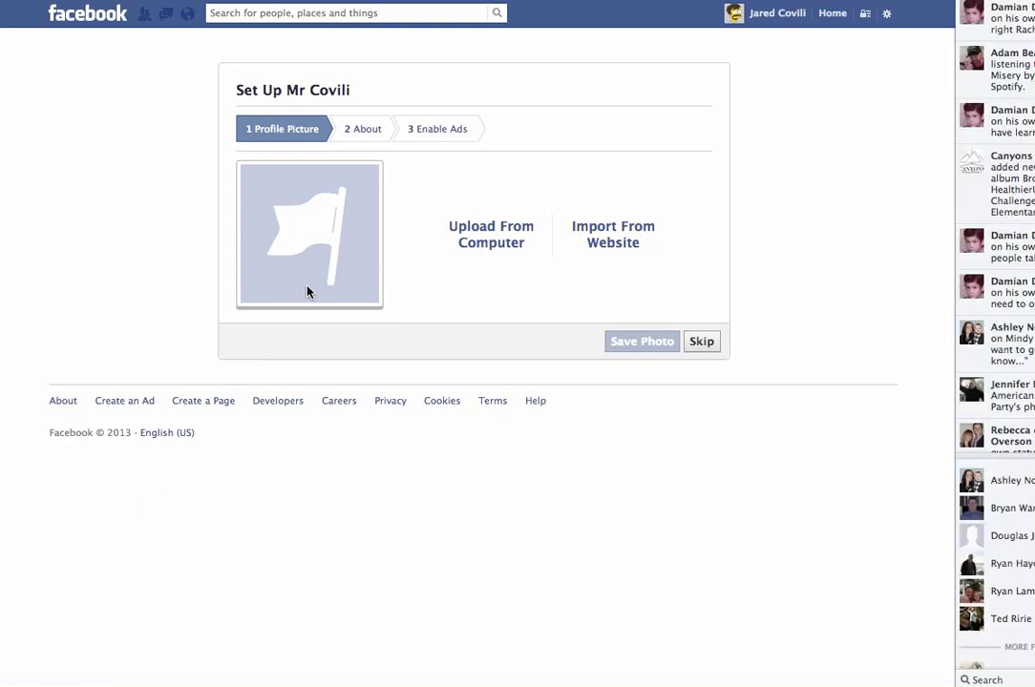
{"action": "left_click", "coordinate": [502, 227]}
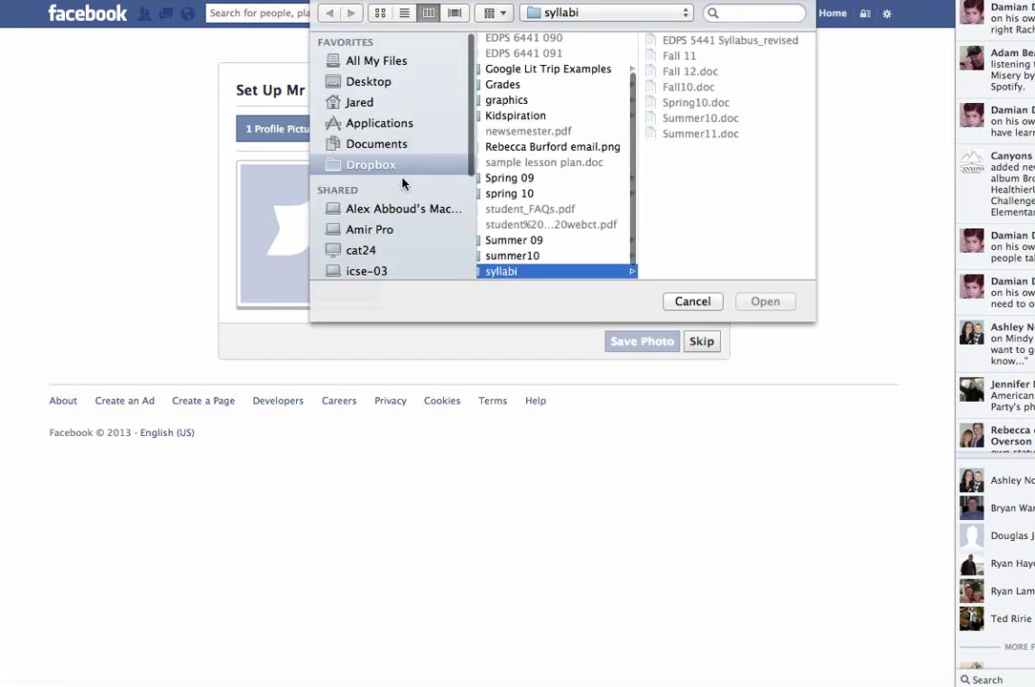
{"action": "left_click", "coordinate": [369, 86]}
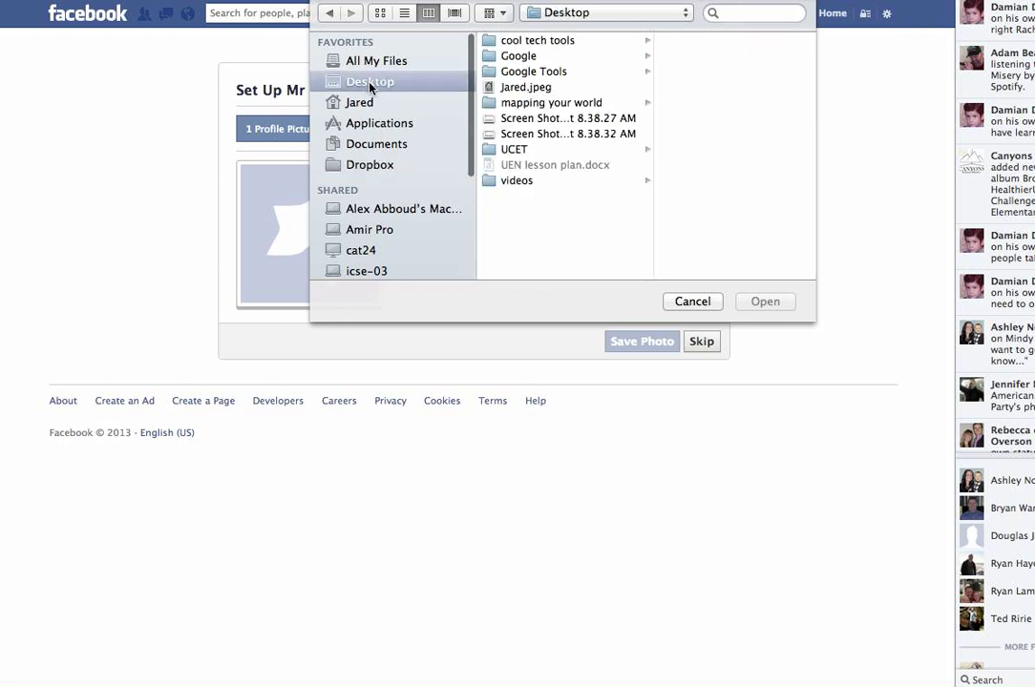
{"action": "left_click", "coordinate": [520, 87]}
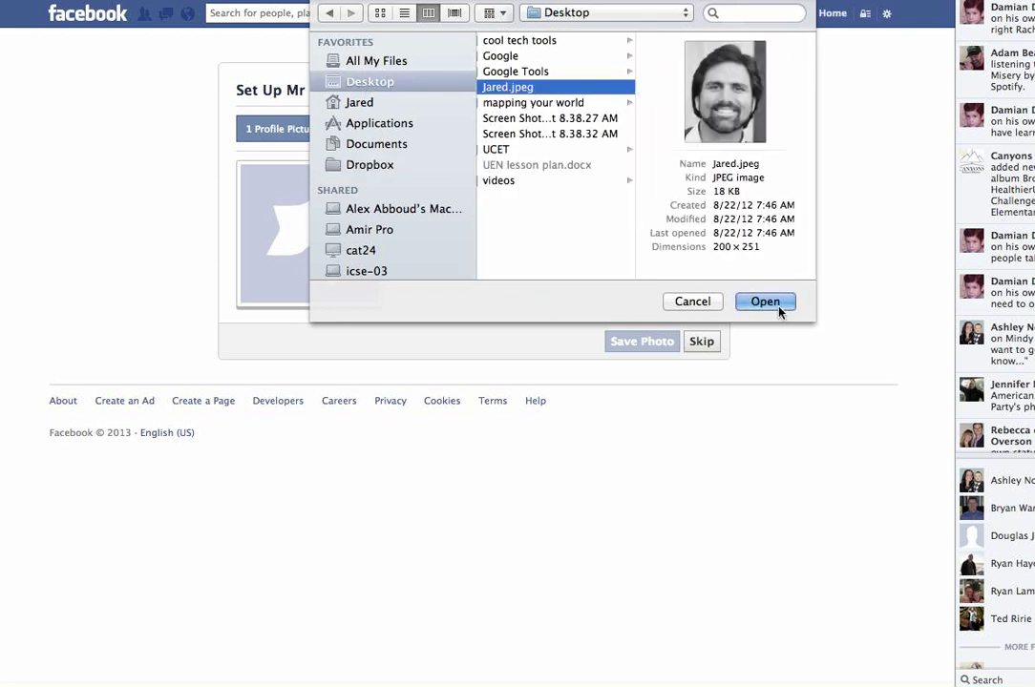
{"action": "left_click", "coordinate": [775, 305]}
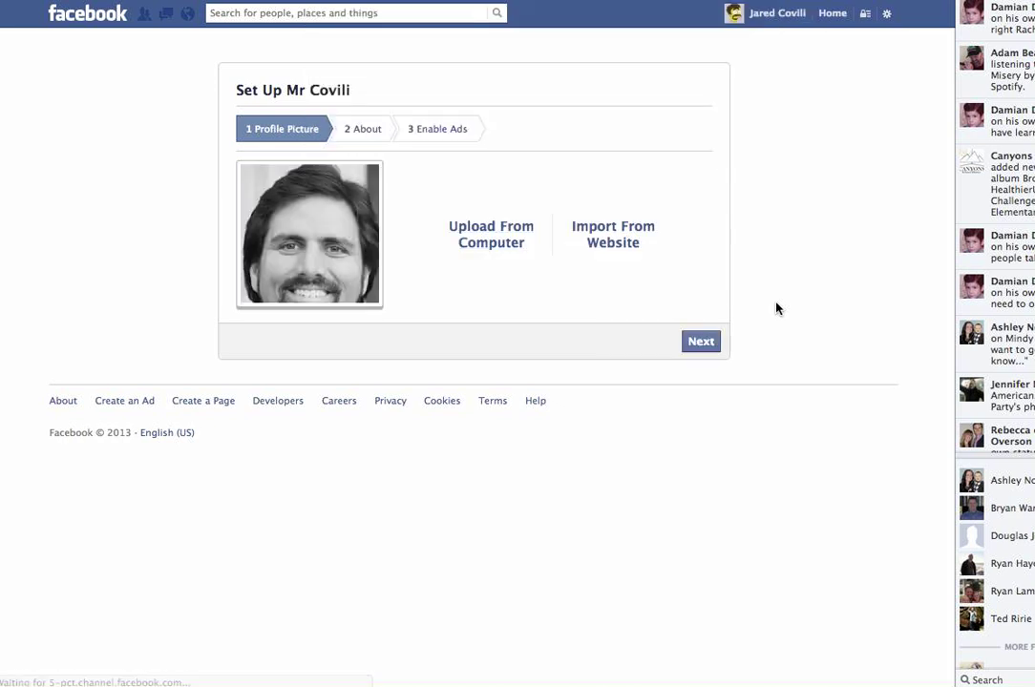
Step: Save the About description '5th Grade Classroom in Granite School District'
{"action": "left_click", "coordinate": [709, 342]}
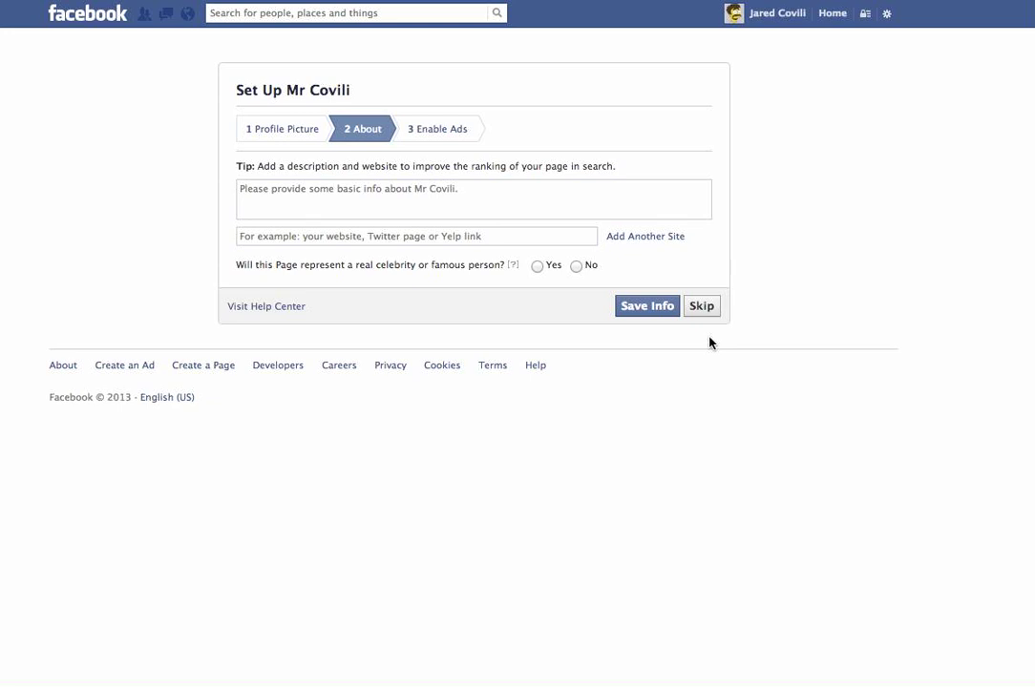
{"action": "left_click", "coordinate": [495, 213]}
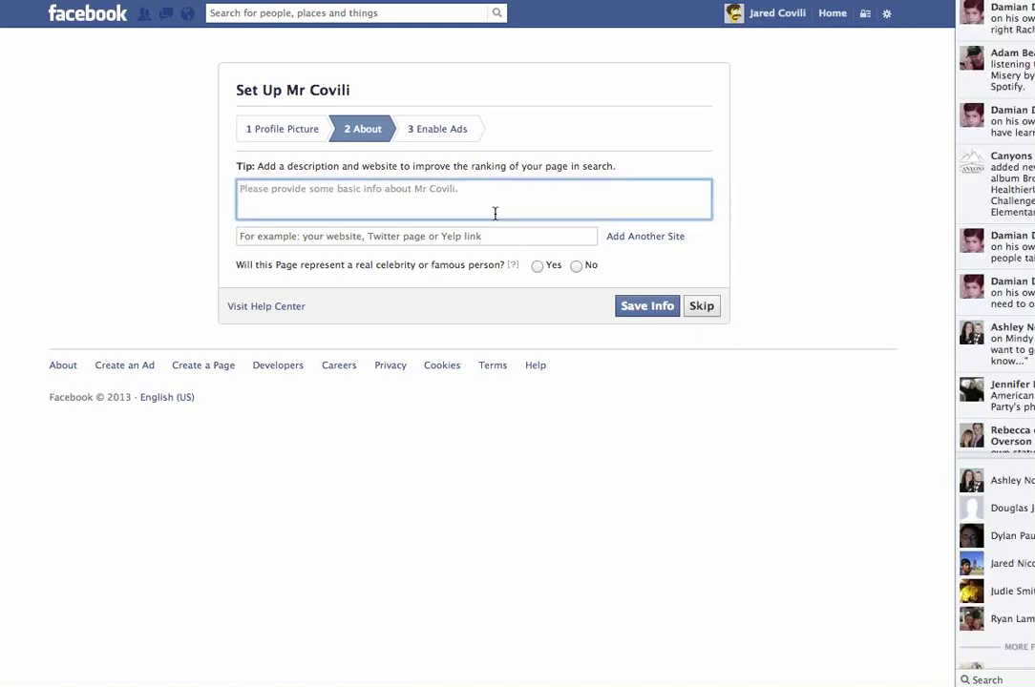
{"action": "type", "text": "Mr"}
{"action": "key", "text": "BackSpace"}
{"action": "key", "text": "BackSpace"}
{"action": "type", "text": "5th Gr"}
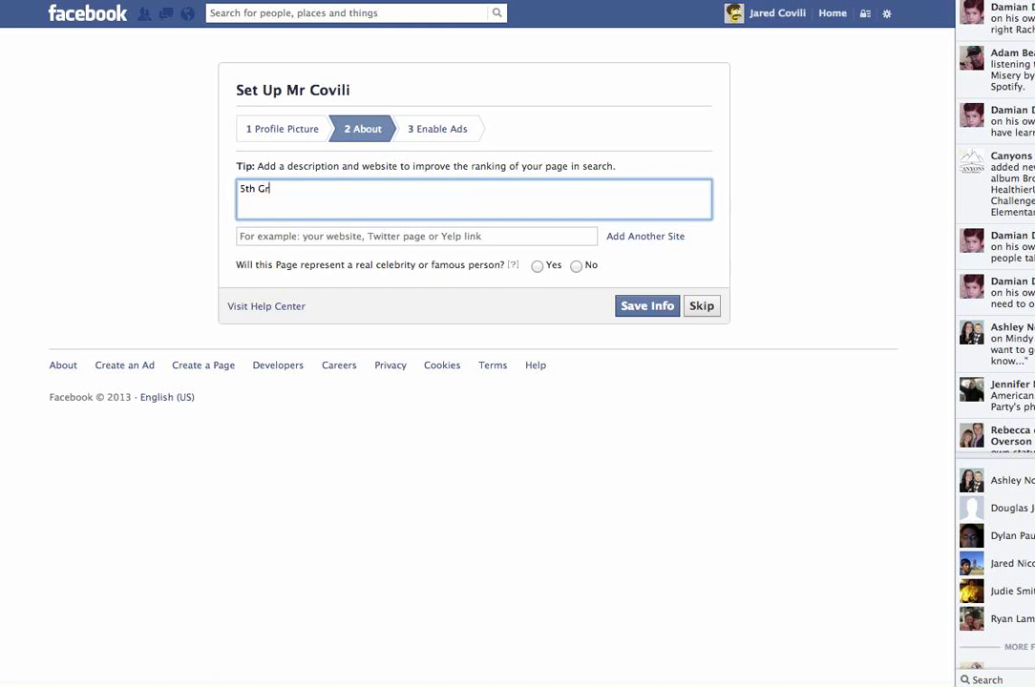
{"action": "type", "text": "ade Classroom in Gra"}
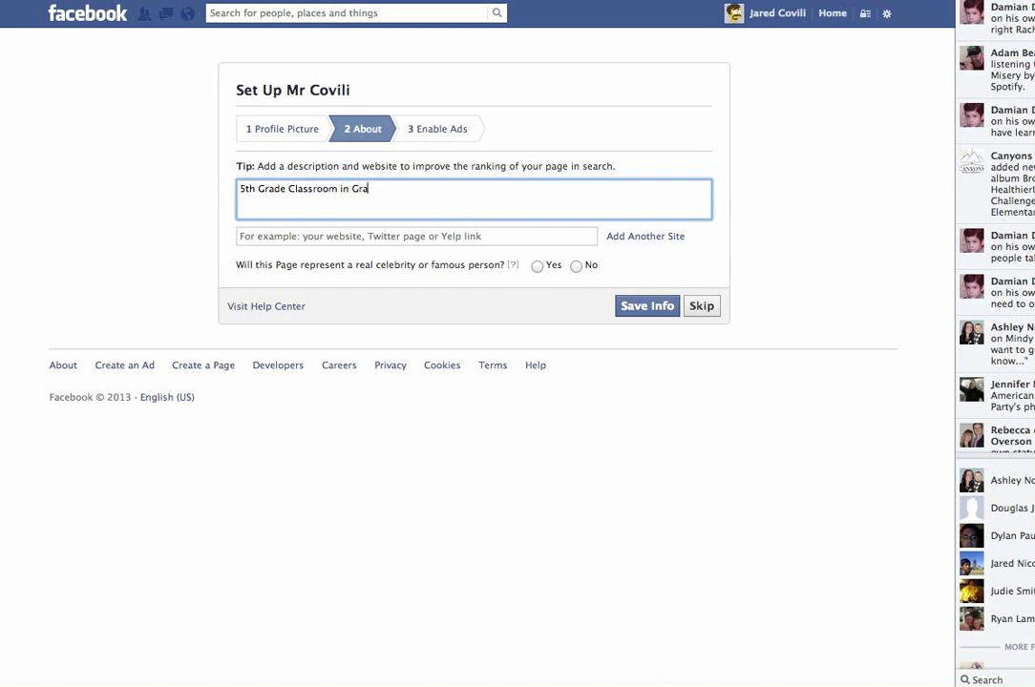
{"action": "type", "text": "nite School District"}
{"action": "left_click", "coordinate": [647, 307]}
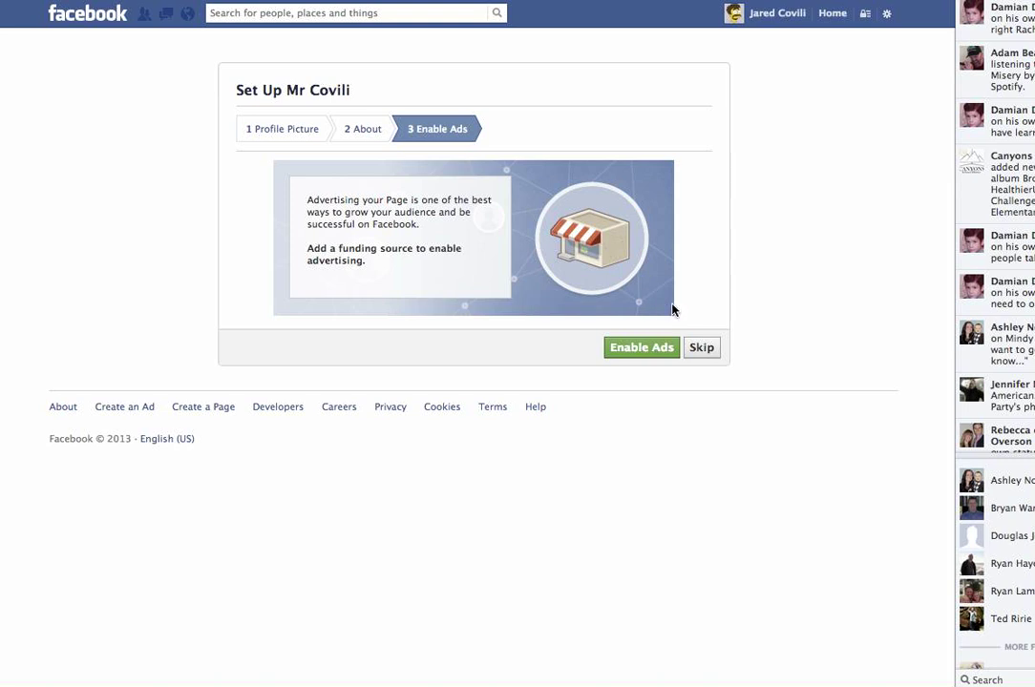
Step: Skip the ads setup, like the new Page, and advance past the email-contacts tip
{"action": "left_click", "coordinate": [702, 348]}
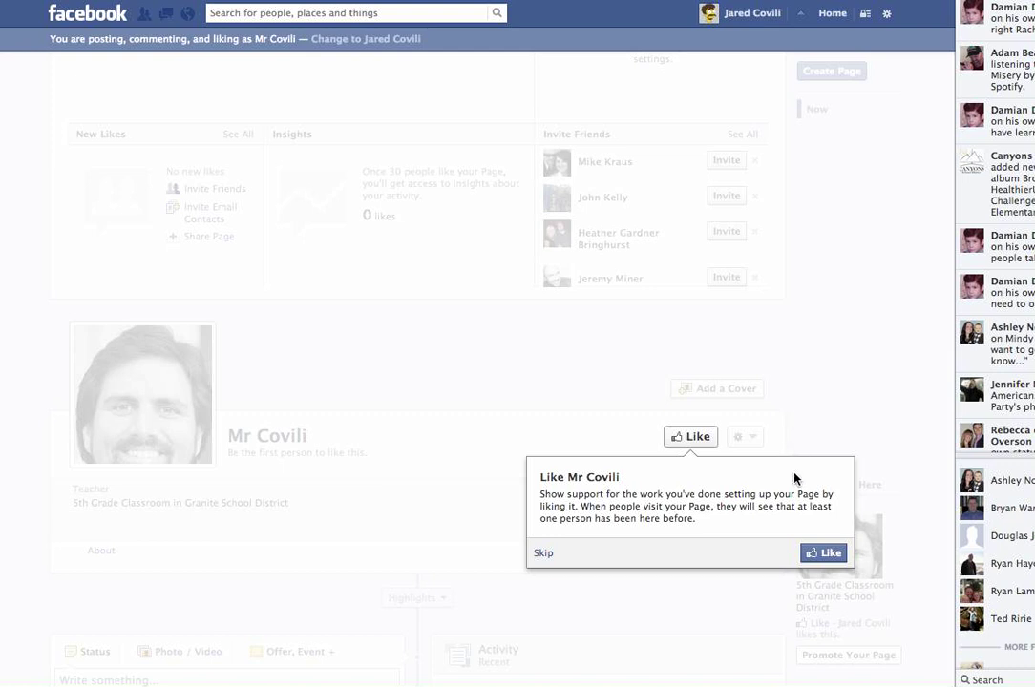
{"action": "left_click", "coordinate": [819, 554]}
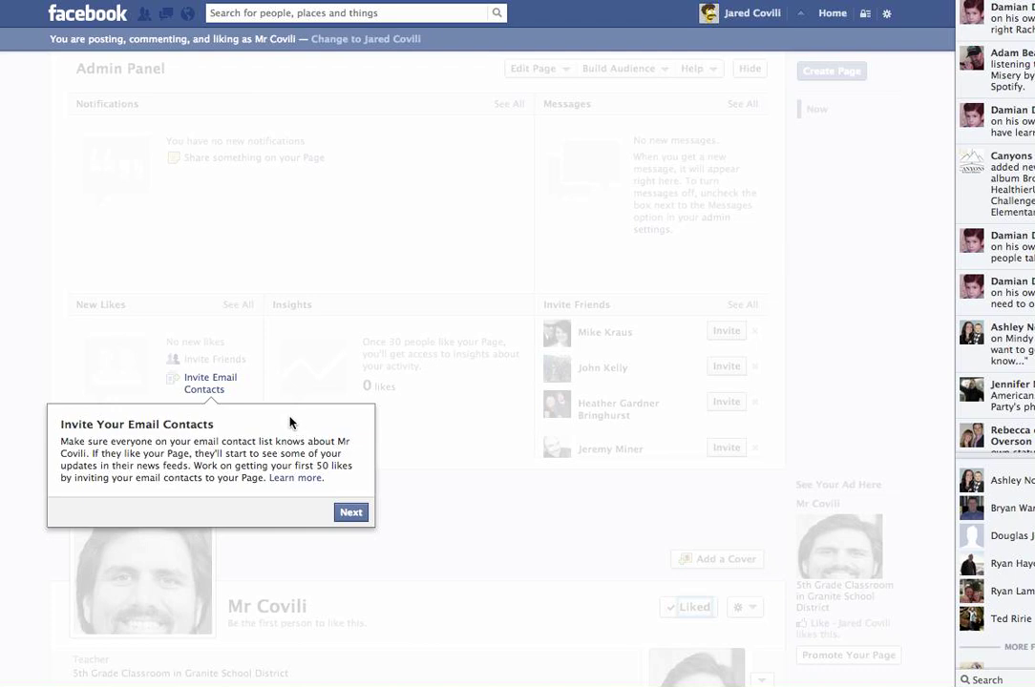
{"action": "left_click", "coordinate": [351, 514]}
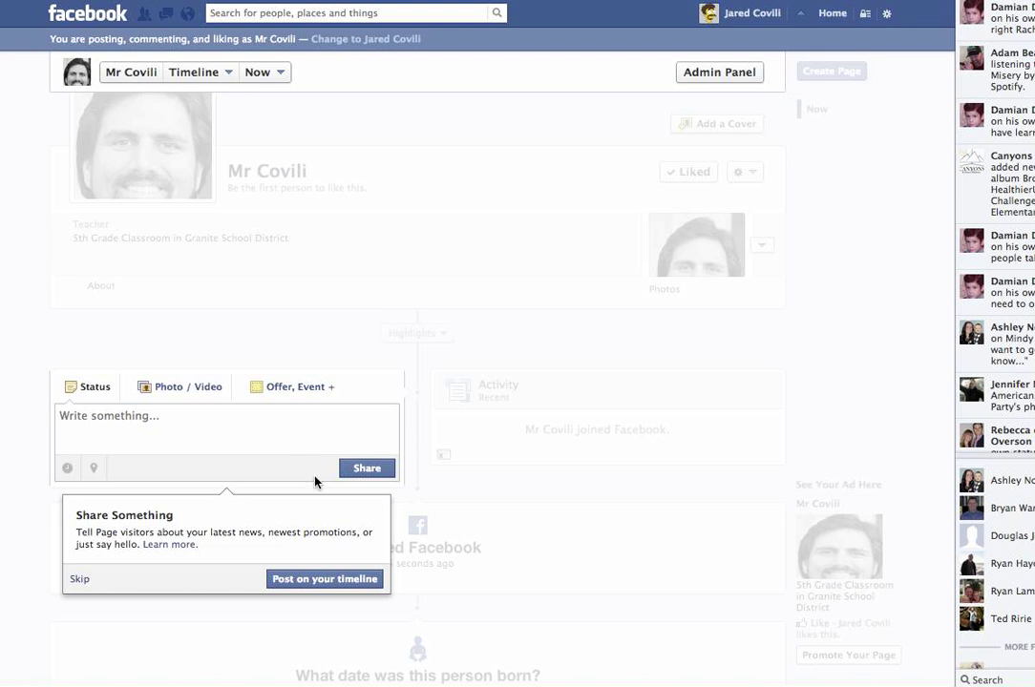
Step: Skip the 'Share Something' tip and scroll through the finished Page
{"action": "left_click", "coordinate": [79, 581]}
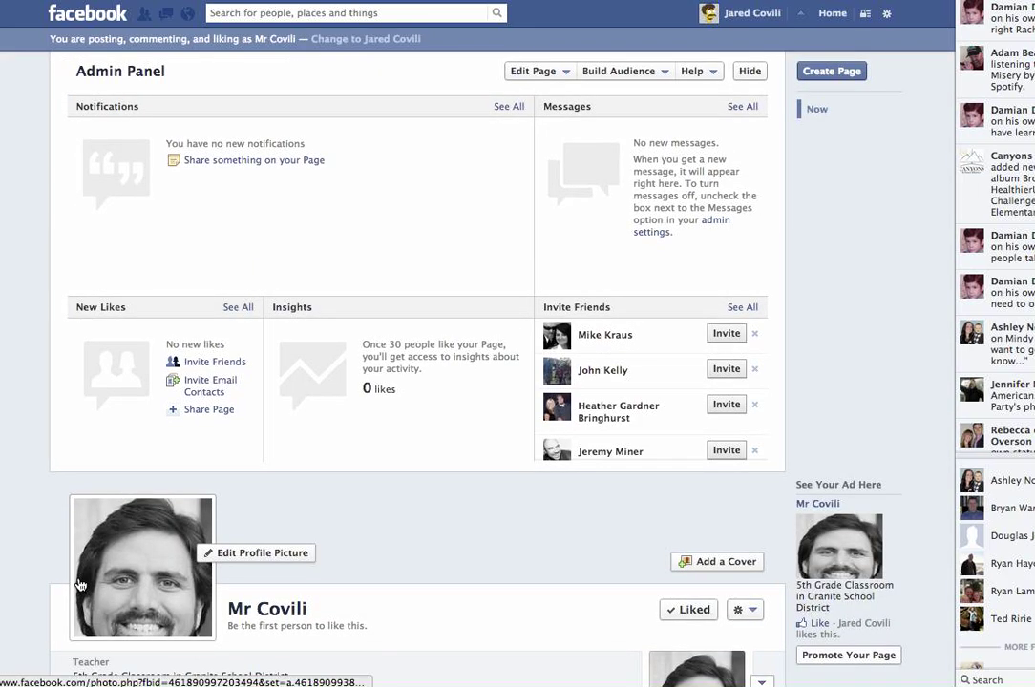
{"action": "scroll", "coordinate": [411, 471], "scroll_direction": "down", "scroll_amount": 2}
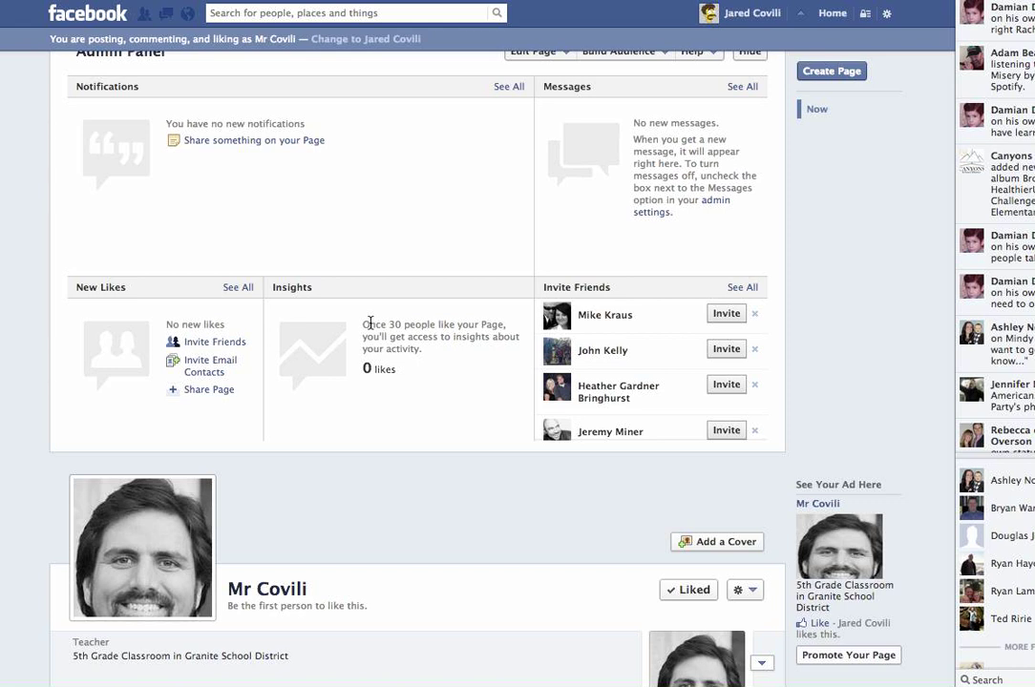
{"action": "scroll", "coordinate": [370, 325], "scroll_direction": "up", "scroll_amount": 1}
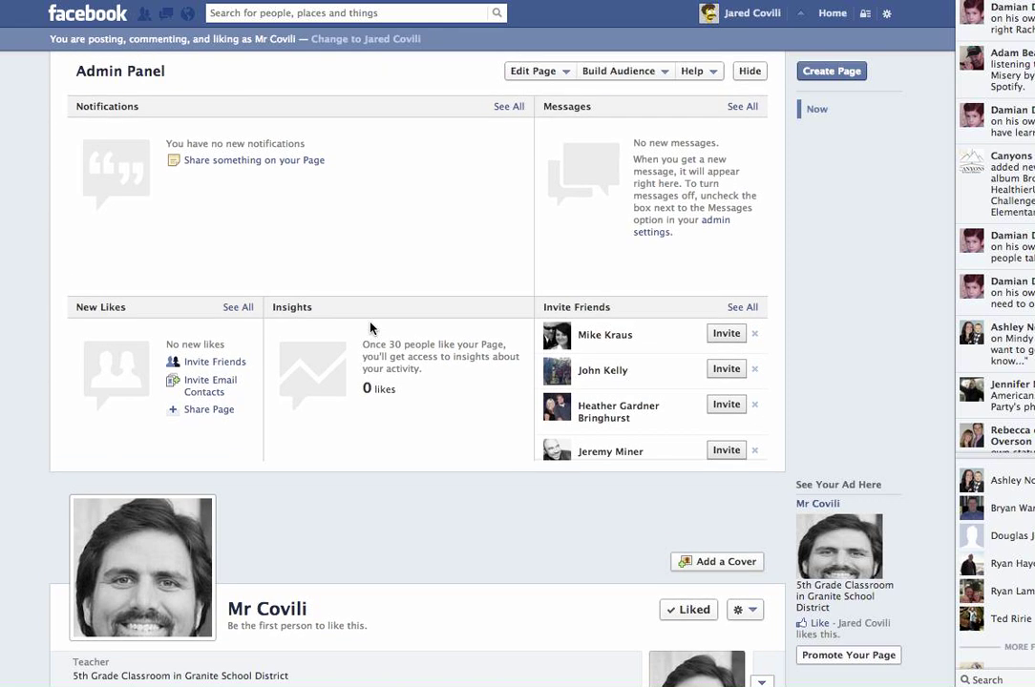
{"action": "scroll", "coordinate": [370, 327], "scroll_direction": "down", "scroll_amount": 5}
{"action": "scroll", "coordinate": [371, 329], "scroll_direction": "down", "scroll_amount": 3}
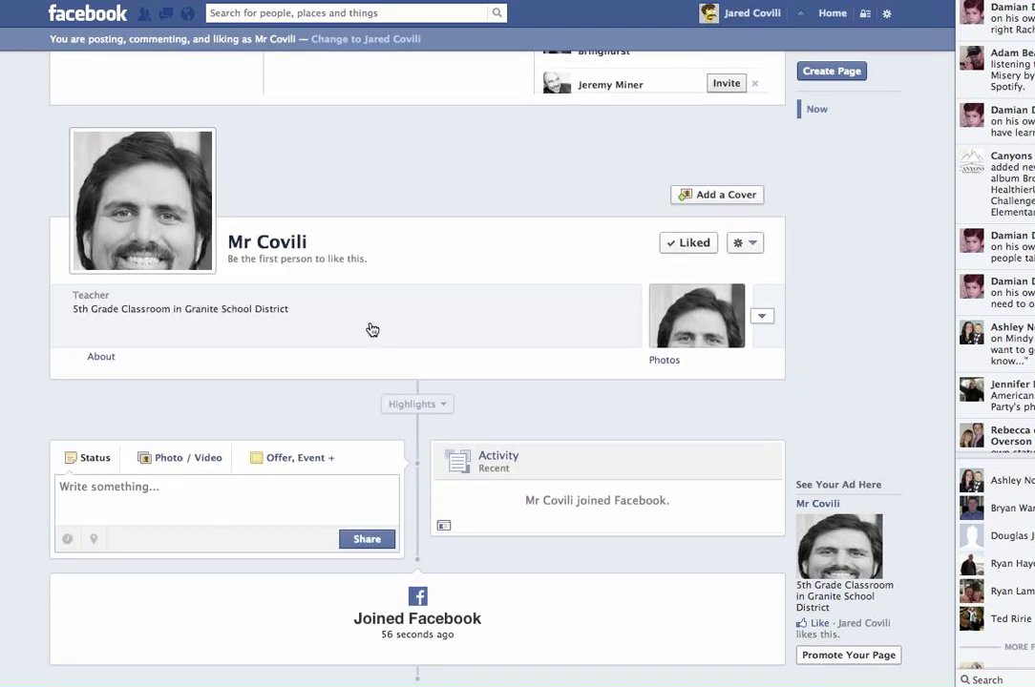